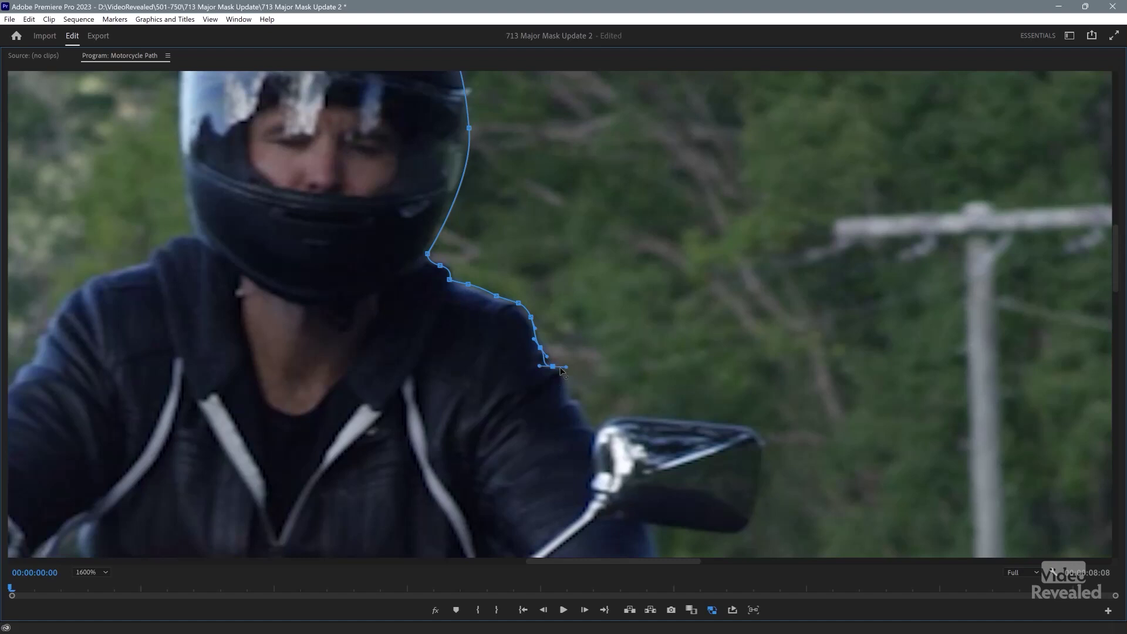
# - Add mask points down the shoulder edge, undoing a misplaced one, and curve the shoulder's end point
pyautogui.hotkey('ctrl', 'z')
pyautogui.click(581, 408)
pyautogui.click(586, 420)
pyautogui.click(594, 434)
pyautogui.hotkey('ctrl', 'z')
pyautogui.moveTo(594, 437)
pyautogui.mouseDown()
pyautogui.moveTo(606, 417)
pyautogui.moveTo(608, 437)
pyautogui.moveTo(606, 415)
pyautogui.moveTo(586, 454)
pyautogui.mouseUp()
# - Wrap the mask path along the mirror's top edge, down its curved right side, and partway along its bottom
pyautogui.click(592, 436)
pyautogui.click(738, 427)
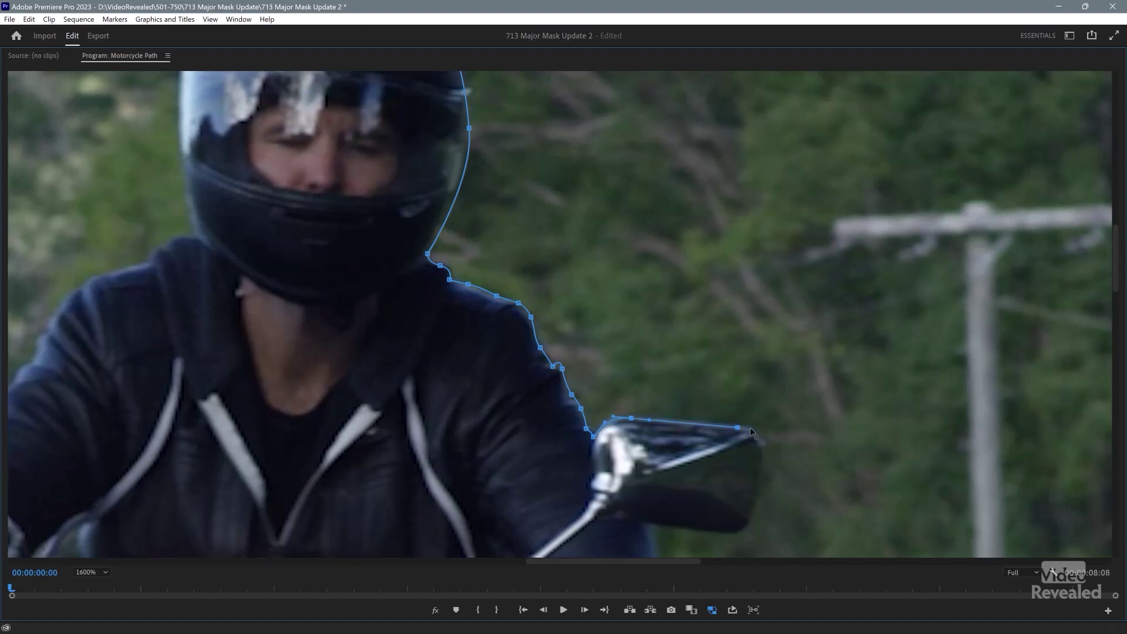
pyautogui.moveTo(759, 458)
pyautogui.mouseDown()
pyautogui.moveTo(759, 483)
pyautogui.moveTo(763, 455)
pyautogui.mouseUp()
pyautogui.click(753, 514)
pyautogui.click(751, 525)
pyautogui.moveTo(721, 533); pyautogui.dragTo(700, 531)
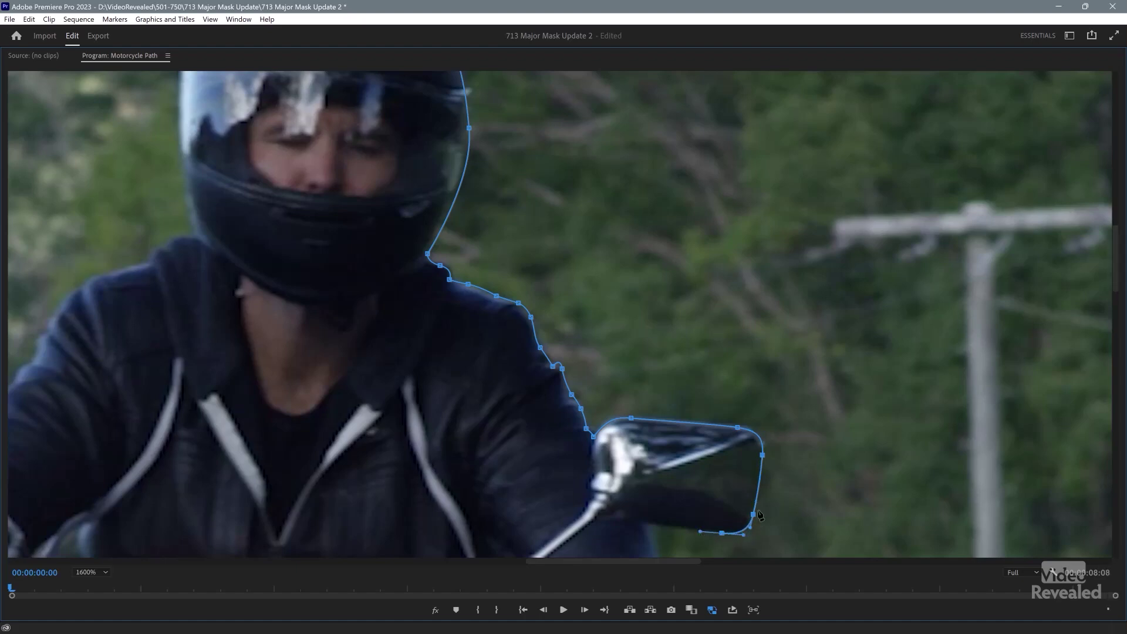
pyautogui.moveTo(1116, 281); pyautogui.dragTo(1116, 327)
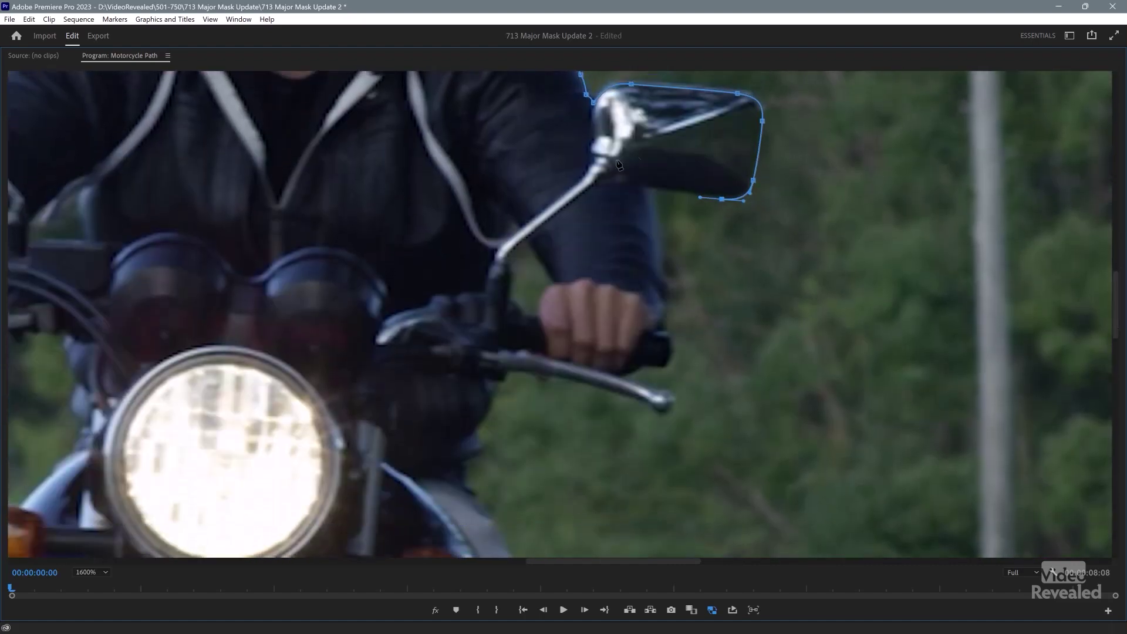
# - Trace curved mask points down the rider's sleeve, past his hand, and around the grip's end
pyautogui.click(646, 189)
pyautogui.moveTo(650, 210); pyautogui.dragTo(662, 273)
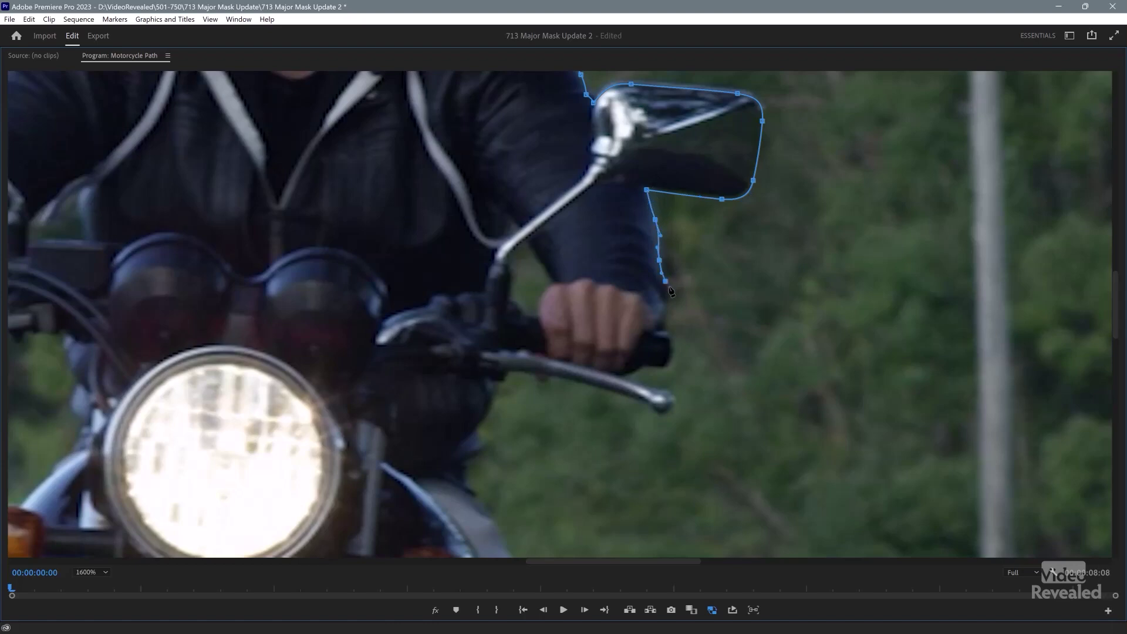
pyautogui.moveTo(663, 309)
pyautogui.mouseDown()
pyautogui.moveTo(674, 306)
pyautogui.moveTo(663, 300)
pyautogui.moveTo(666, 313)
pyautogui.mouseUp()
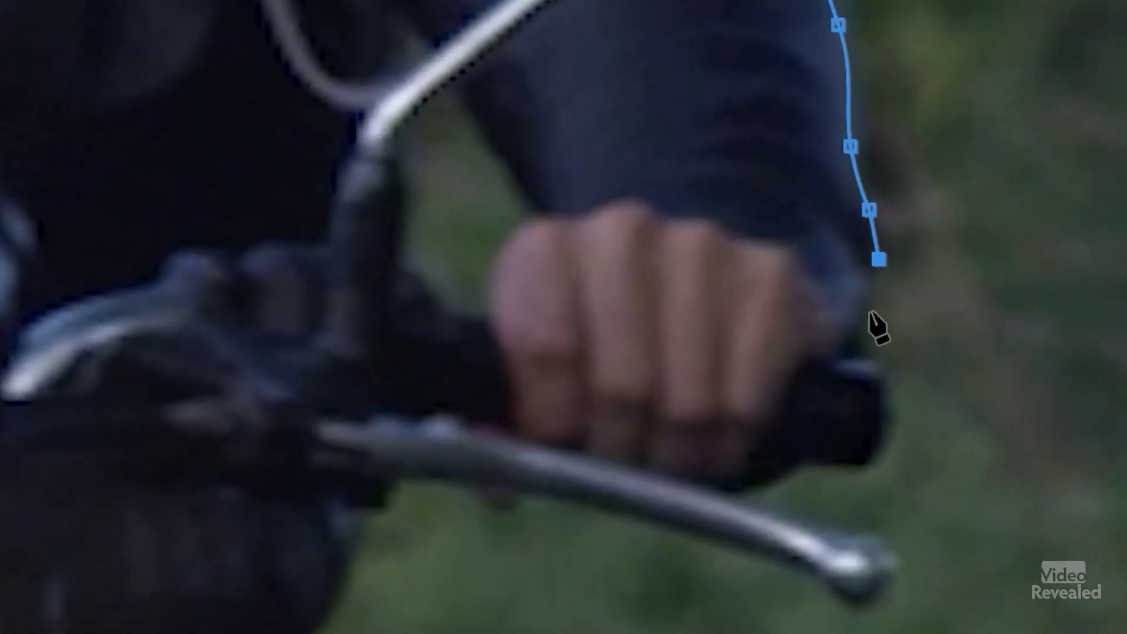
pyautogui.click(665, 314)
pyautogui.click(878, 356)
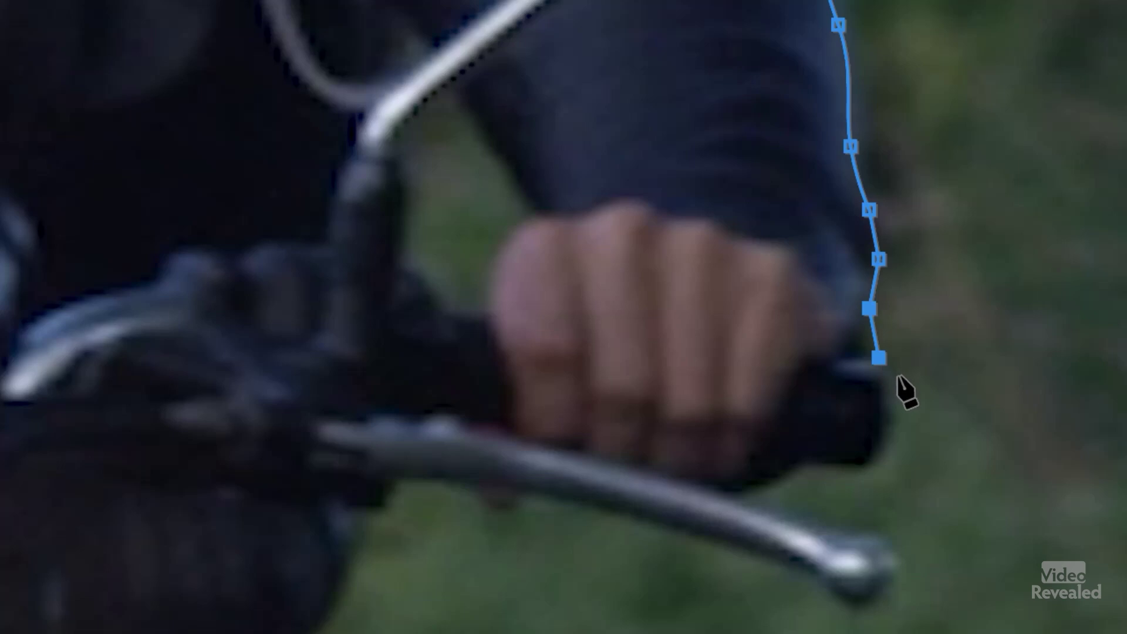
pyautogui.moveTo(879, 357); pyautogui.dragTo(902, 380)
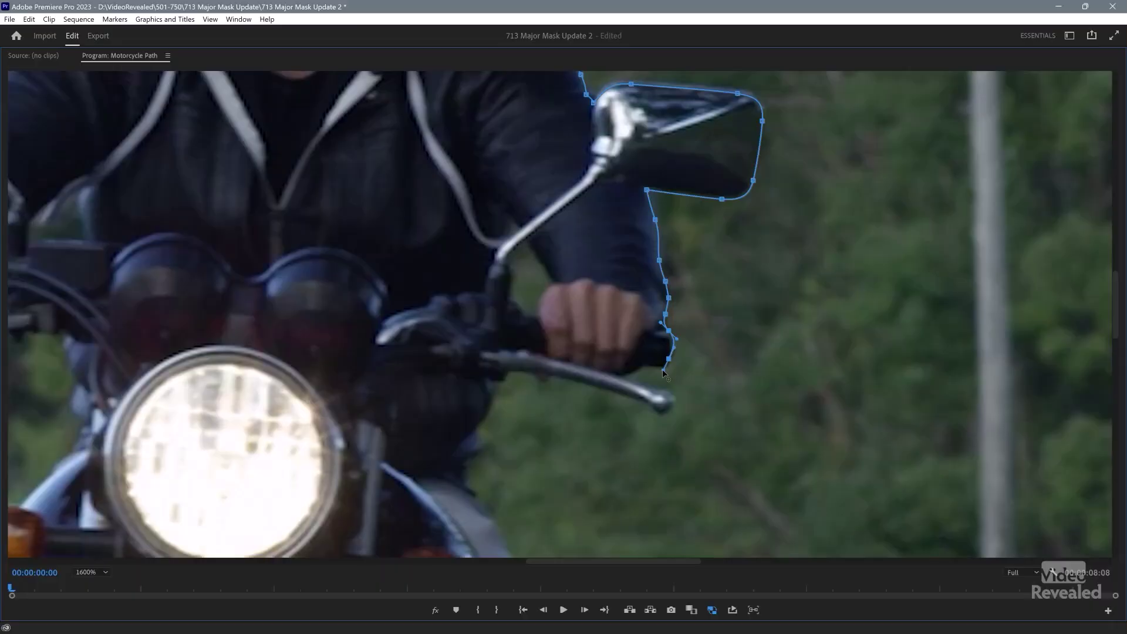
# - Trace the mask from the grip end along the brake lever and around its tip
pyautogui.click(640, 365)
pyautogui.click(622, 378)
pyautogui.click(643, 386)
pyautogui.click(665, 391)
pyautogui.click(672, 405)
pyautogui.click(654, 410)
pyautogui.click(619, 394)
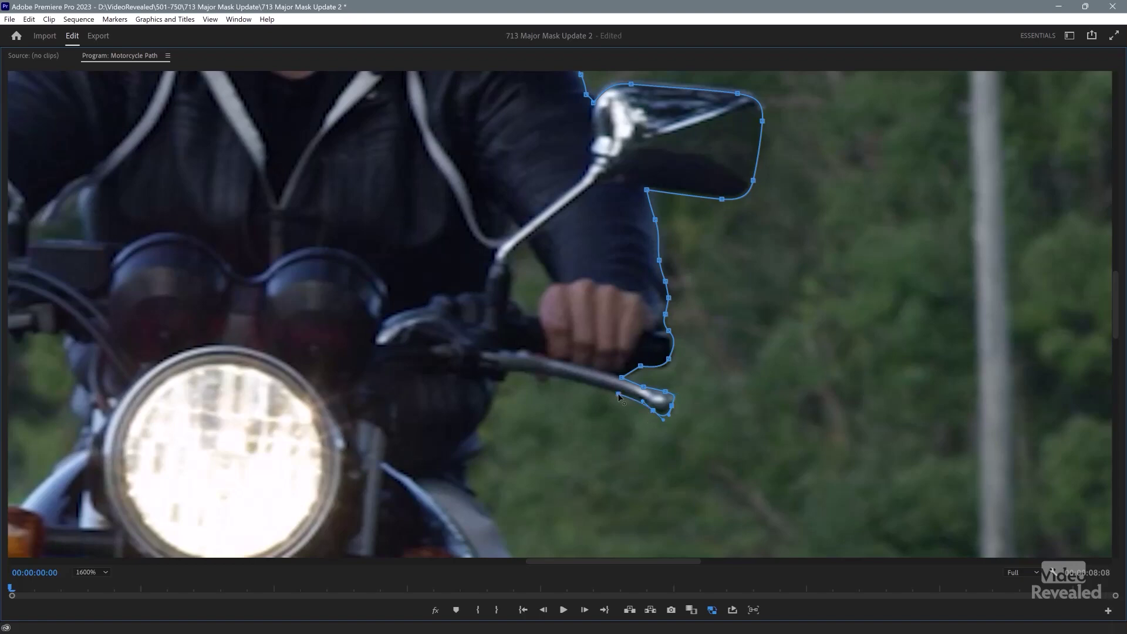
# - Run the mask back left along the lever, then down below the handlebar toward the headlight
pyautogui.click(551, 377)
pyautogui.click(508, 373)
pyautogui.click(496, 382)
pyautogui.click(490, 404)
pyautogui.click(477, 429)
pyautogui.click(484, 436)
pyautogui.click(484, 448)
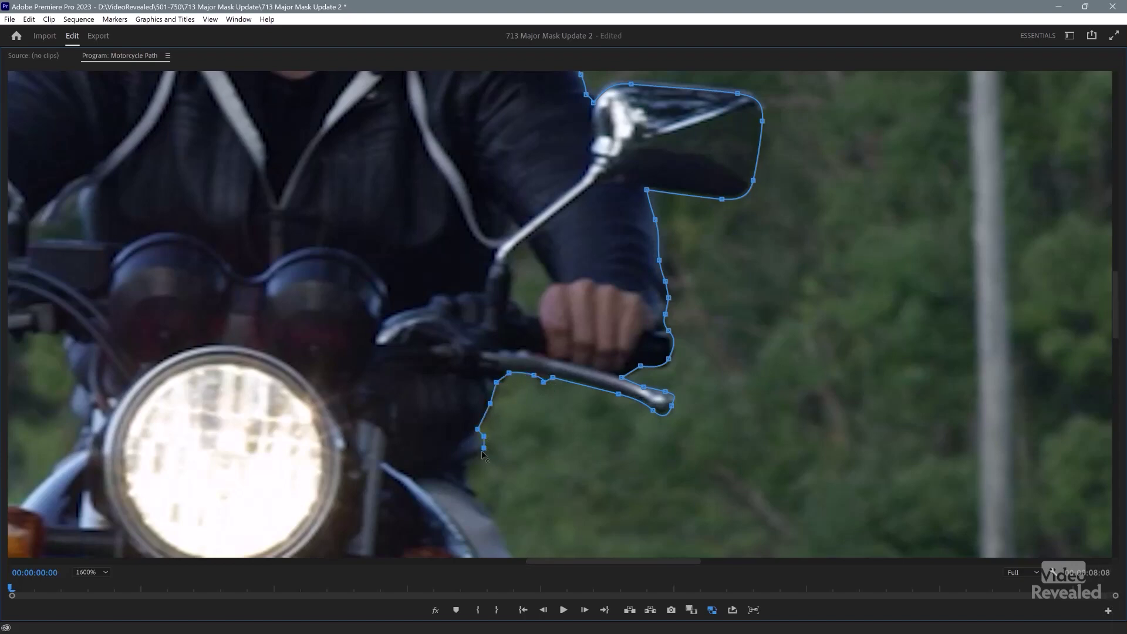
pyautogui.click(467, 462)
pyautogui.click(468, 479)
pyautogui.click(96, 572)
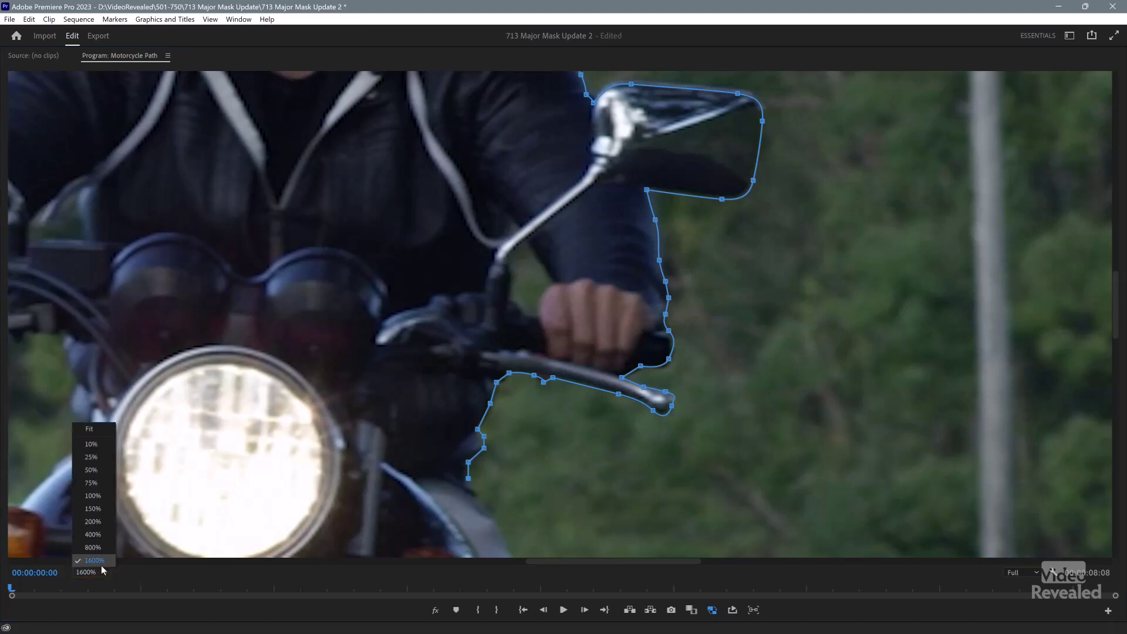
pyautogui.click(99, 580)
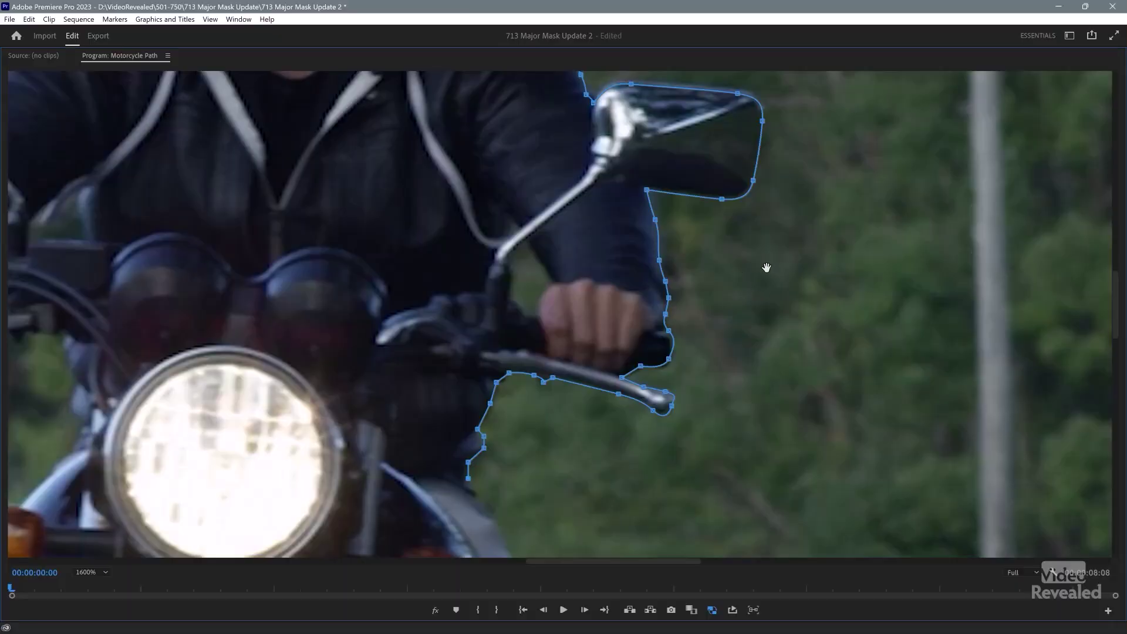
pyautogui.moveTo(766, 267); pyautogui.dragTo(807, 346)
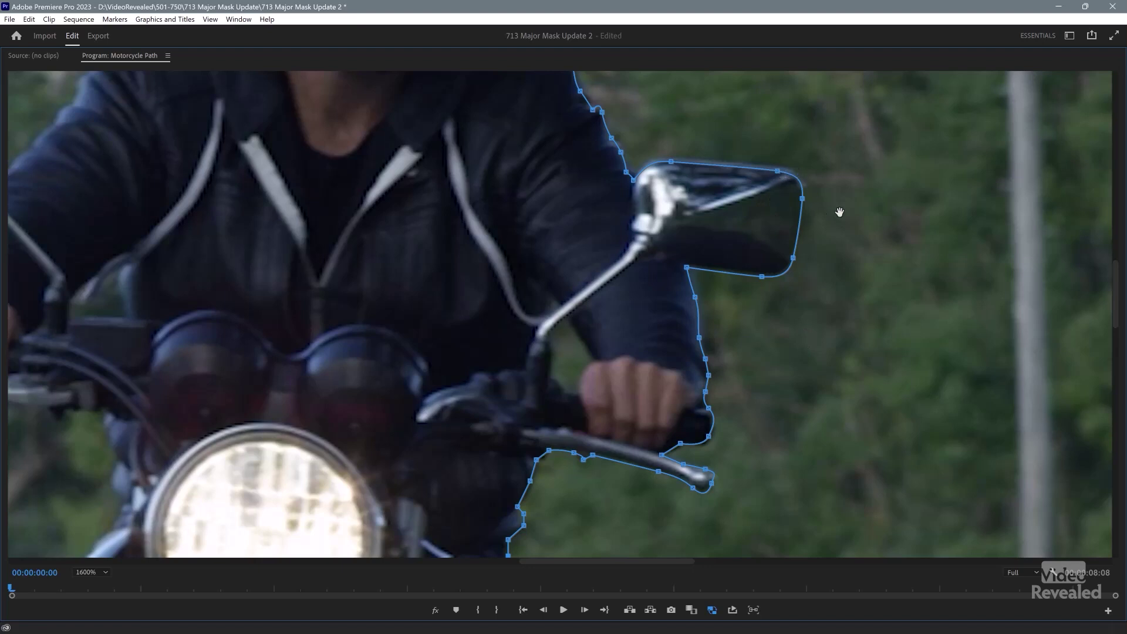
# - Pan the Program monitor up to the helmet to review the traced mask outline
pyautogui.moveTo(840, 212); pyautogui.dragTo(839, 219)
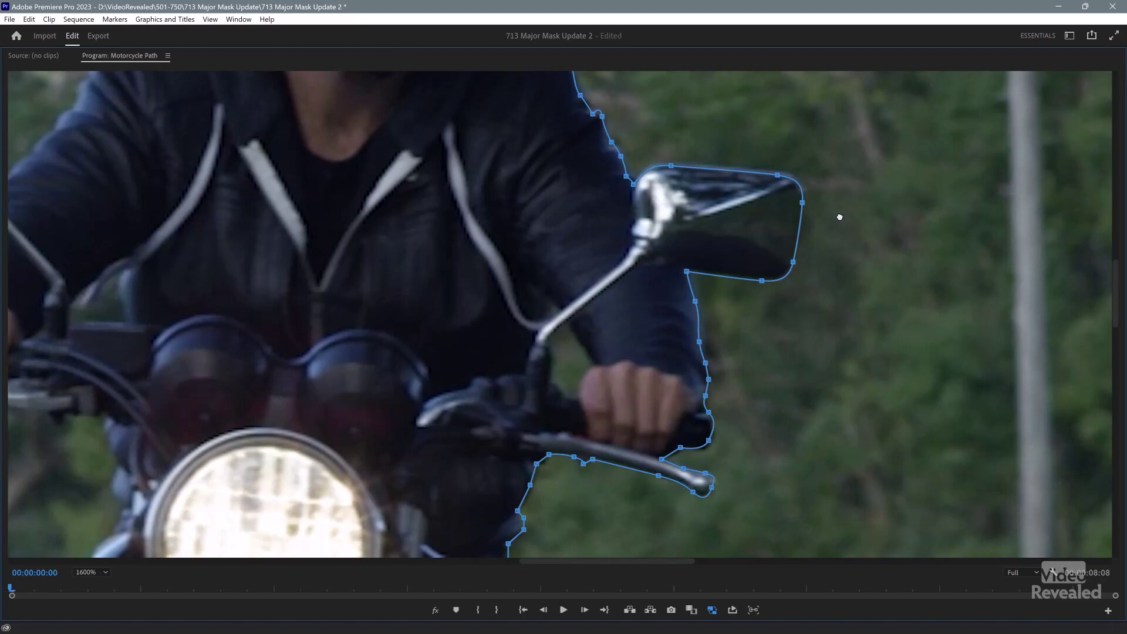
pyautogui.moveTo(840, 218); pyautogui.dragTo(840, 216)
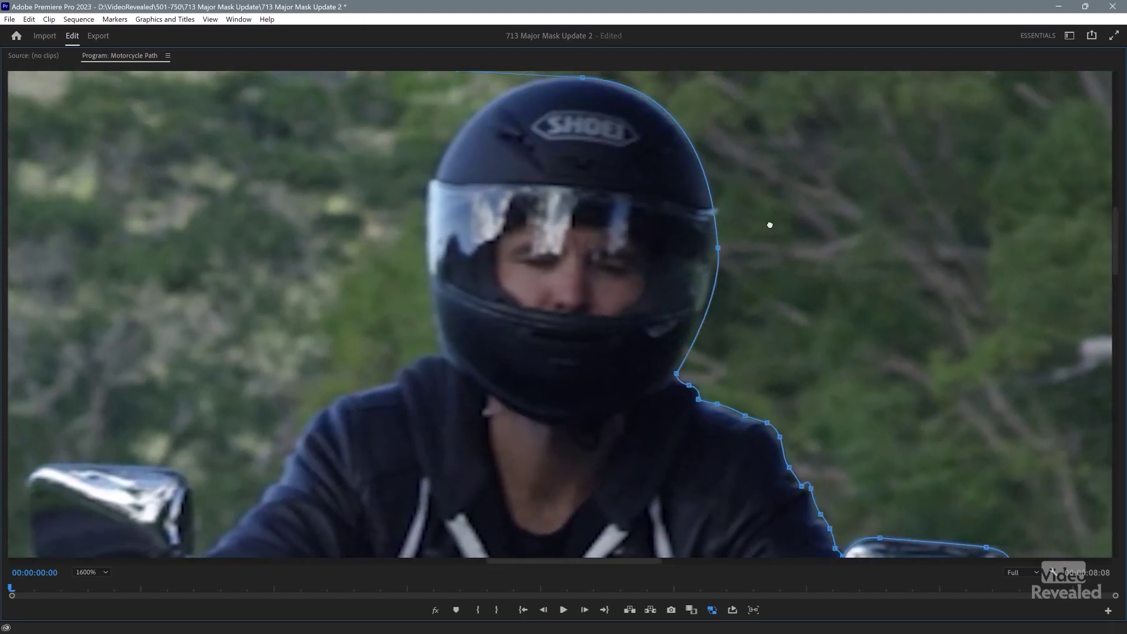
pyautogui.moveTo(770, 225)
pyautogui.mouseDown()
pyautogui.moveTo(770, 239)
pyautogui.moveTo(766, 225)
pyautogui.mouseUp()
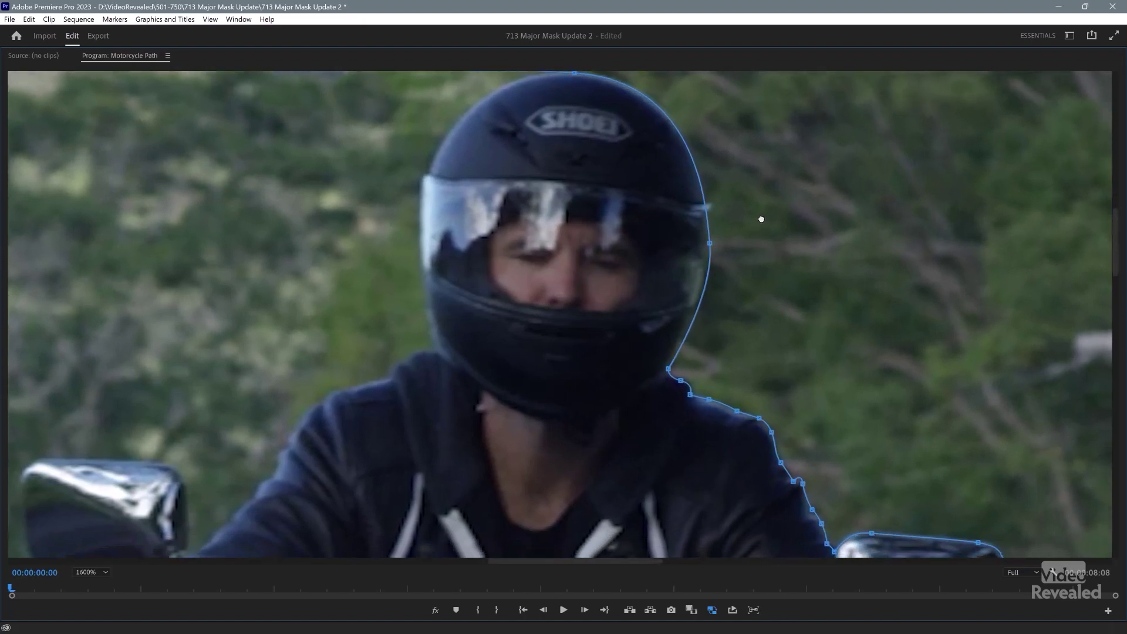